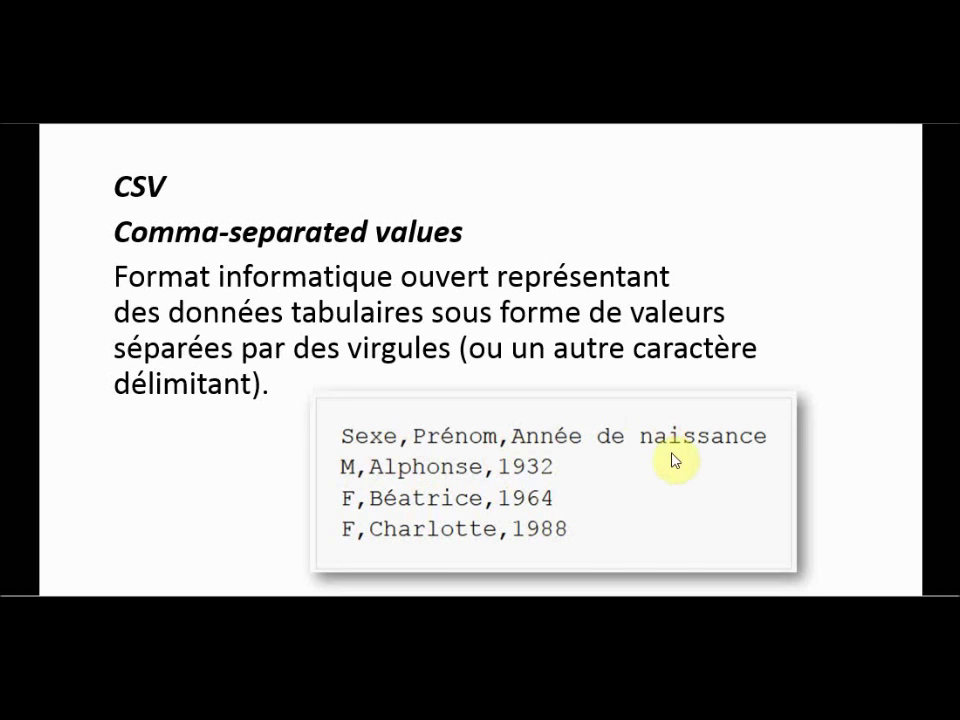
Advance from the CSV format definition slide to the next slide about .csv files
key(Right)
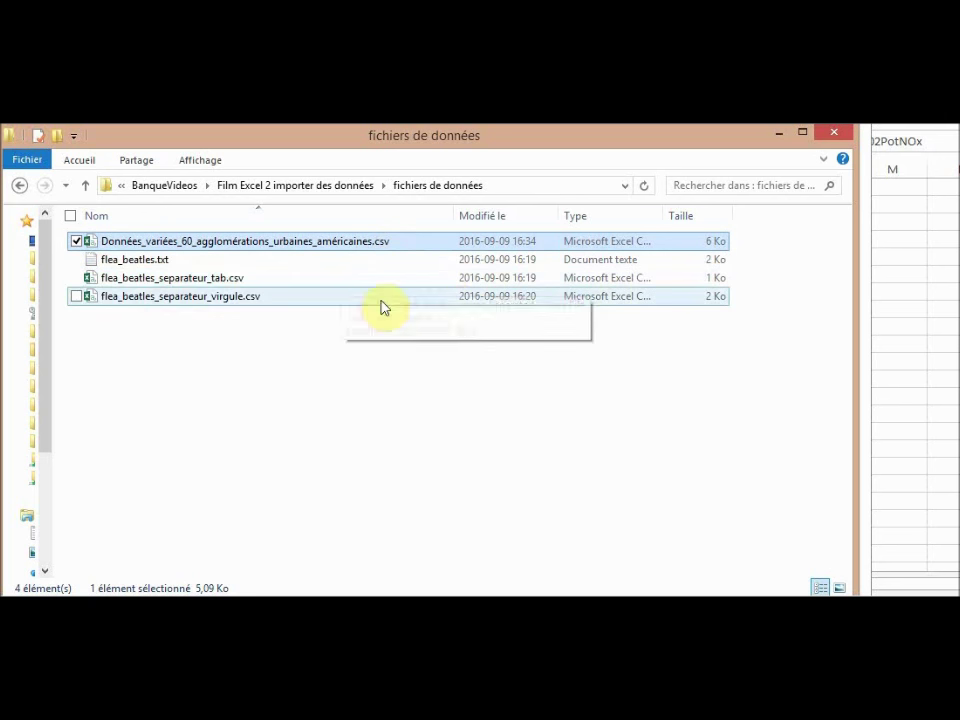
Open Données_variées_60_agglomérations_urbaines_américaines.csv in Bloc-notes through Ouvrir avec
right_click(313, 245)
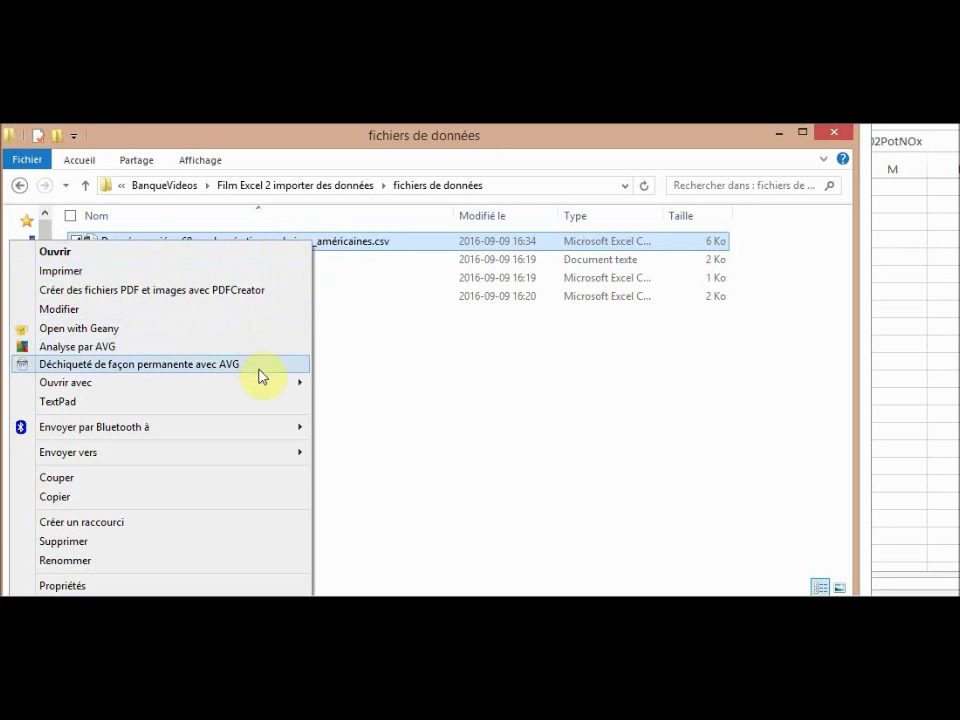
mouse_move(290, 384)
click(354, 381)
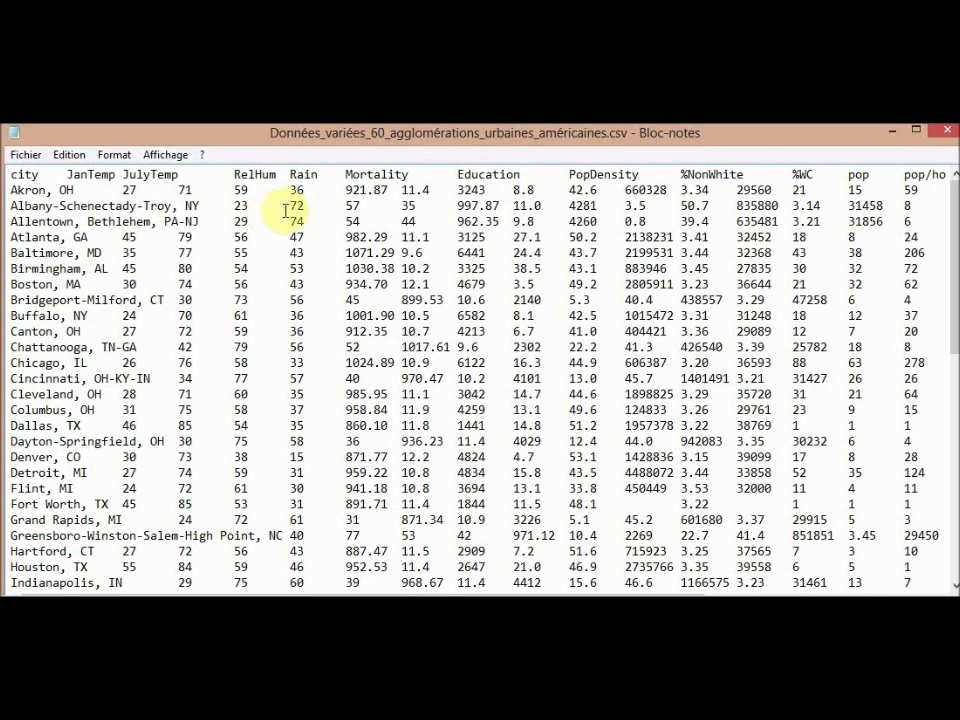
Highlight the separators in the Akron and Atlanta rows and the 921.87 decimal point, then close Notepad
drag(76, 190, 235, 190)
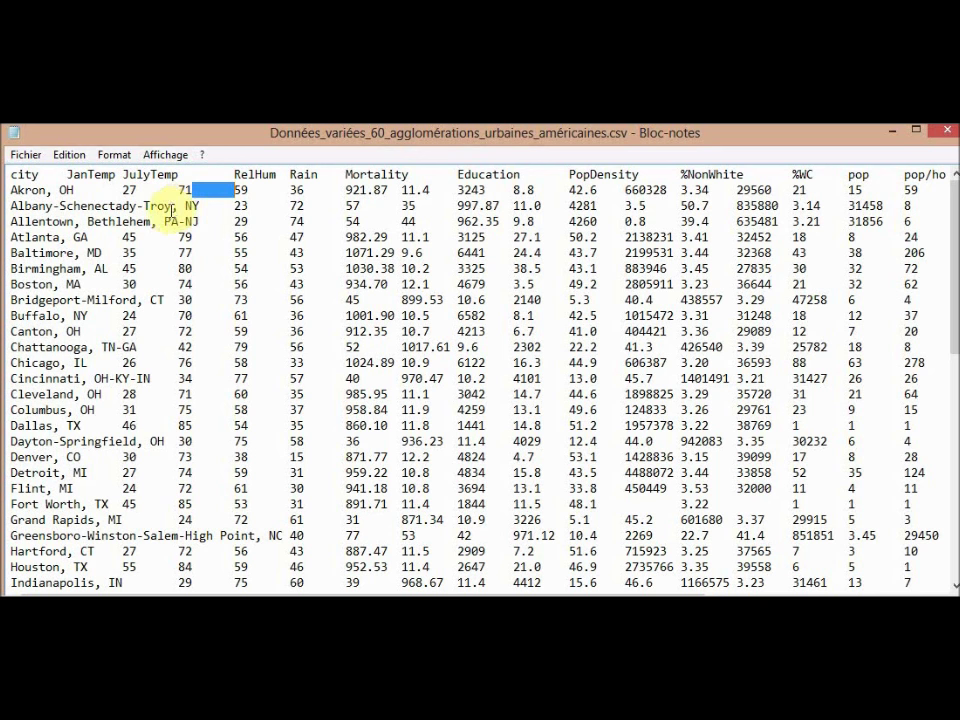
drag(136, 237, 234, 237)
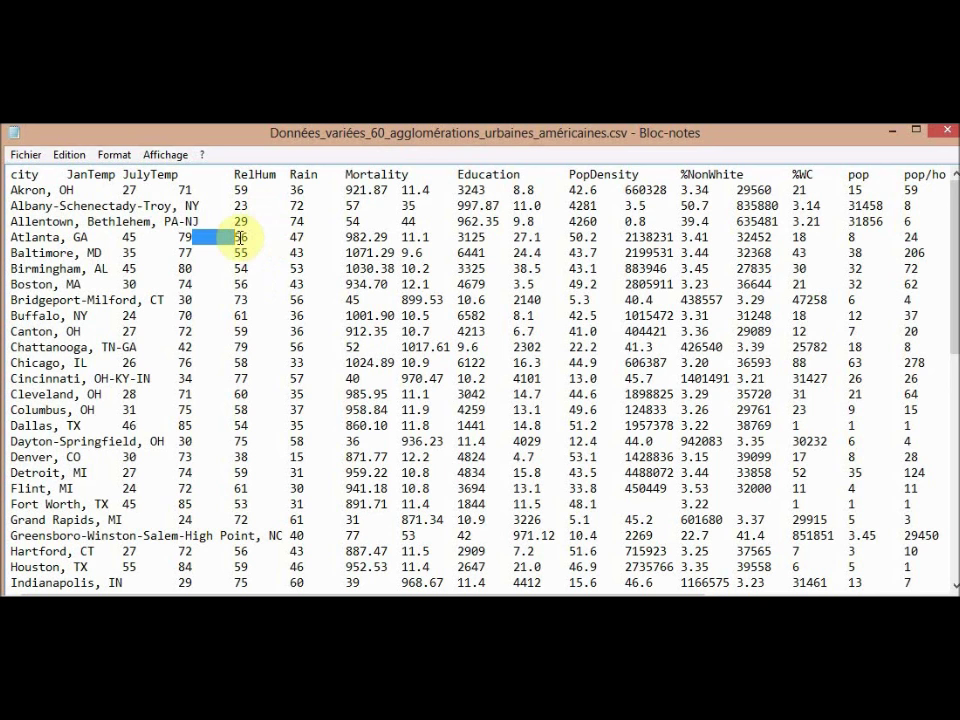
click(75, 190)
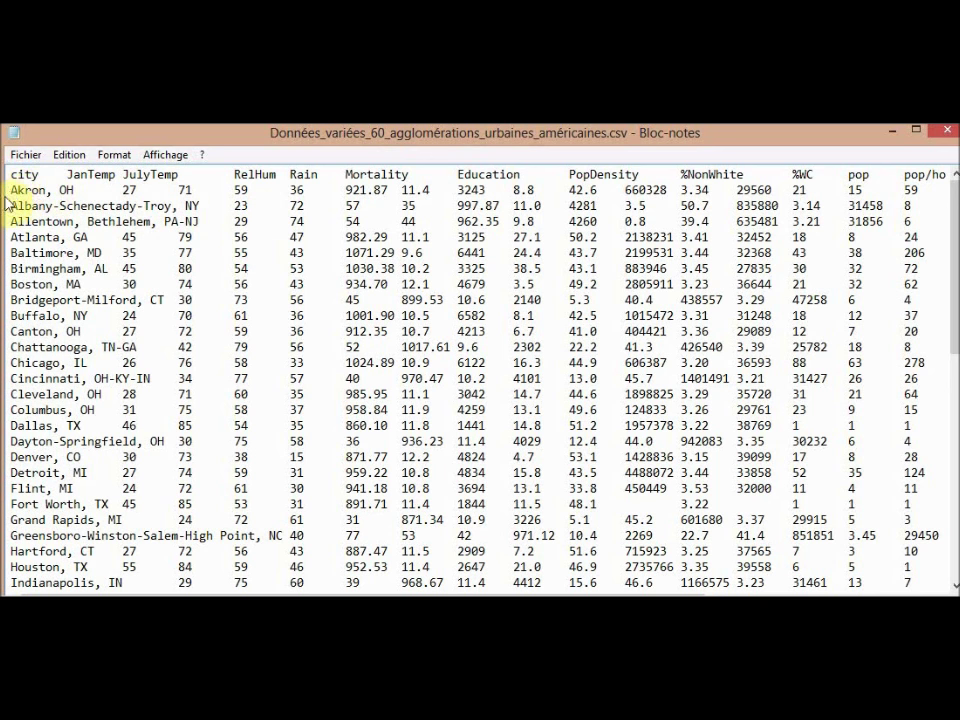
drag(13, 190, 47, 190)
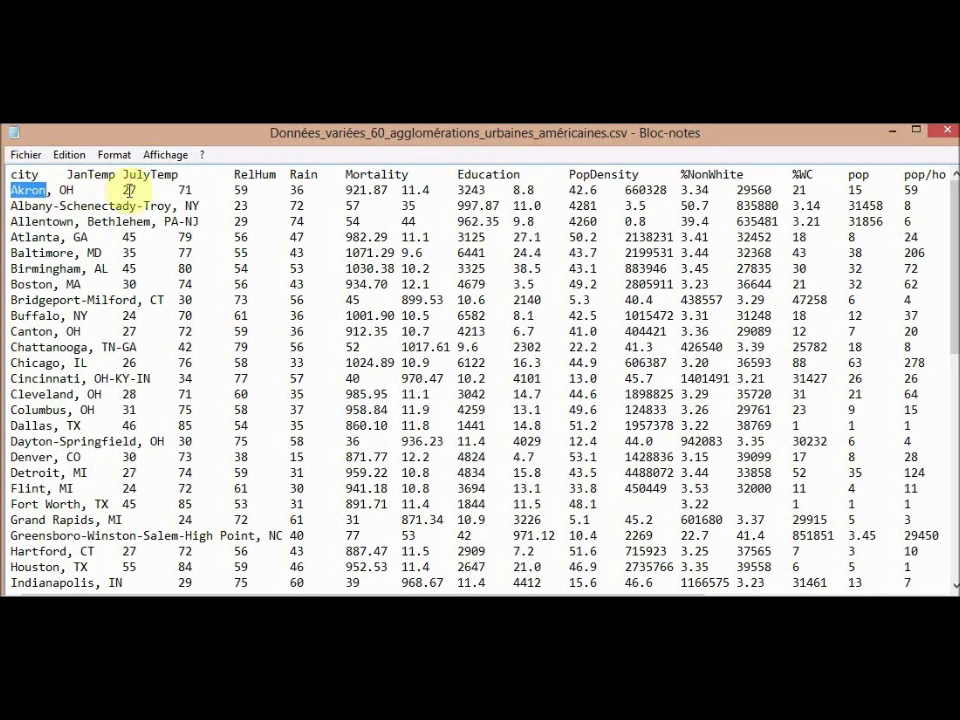
drag(367, 190, 375, 190)
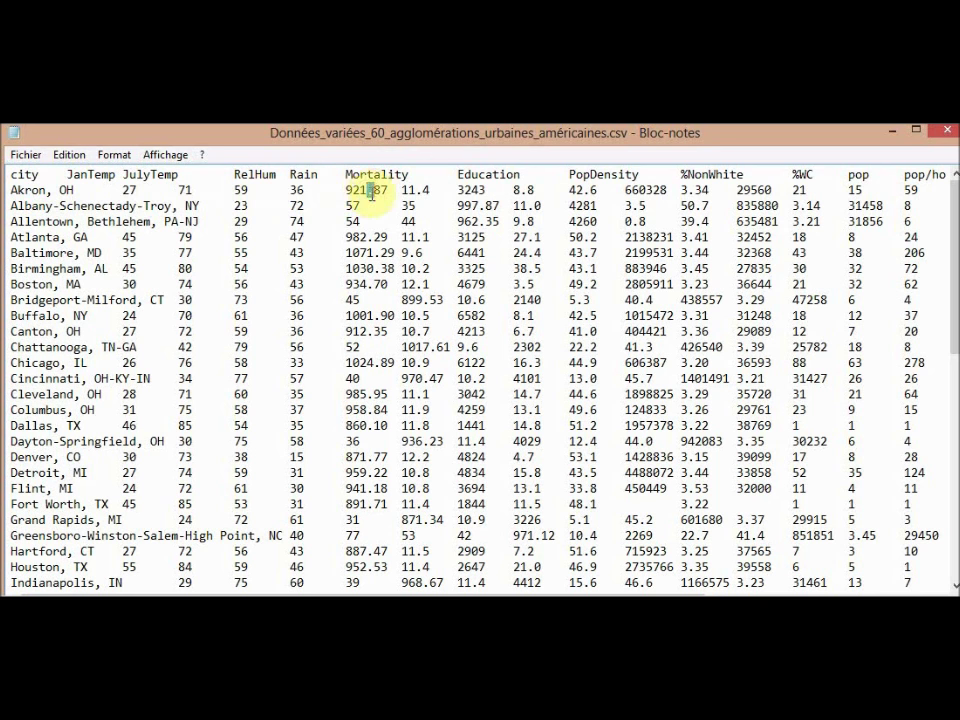
click(370, 192)
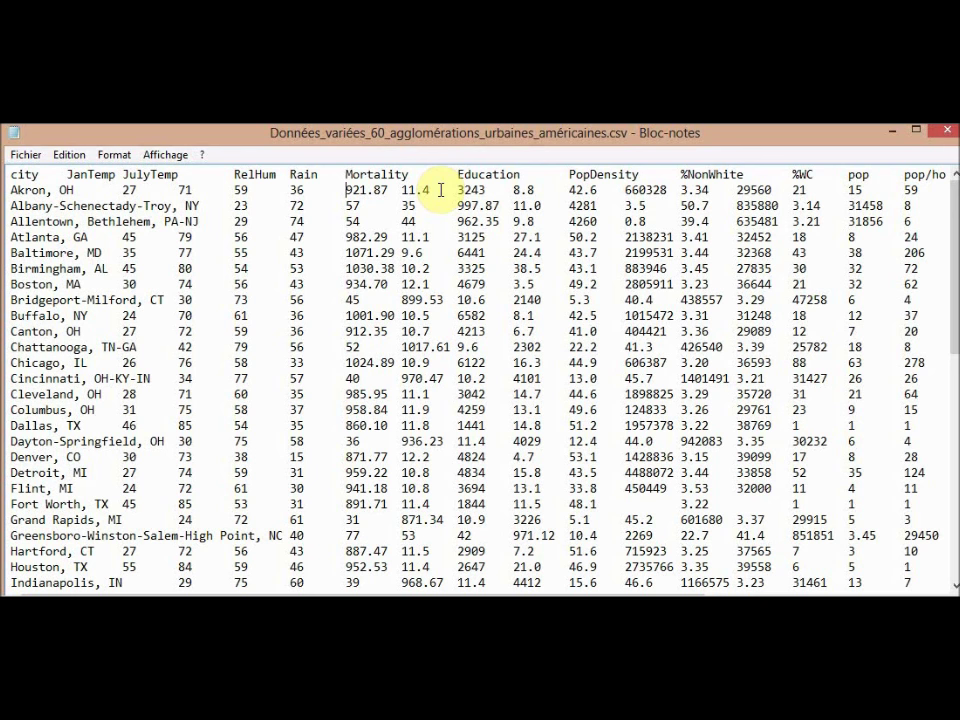
key(alt+F4)
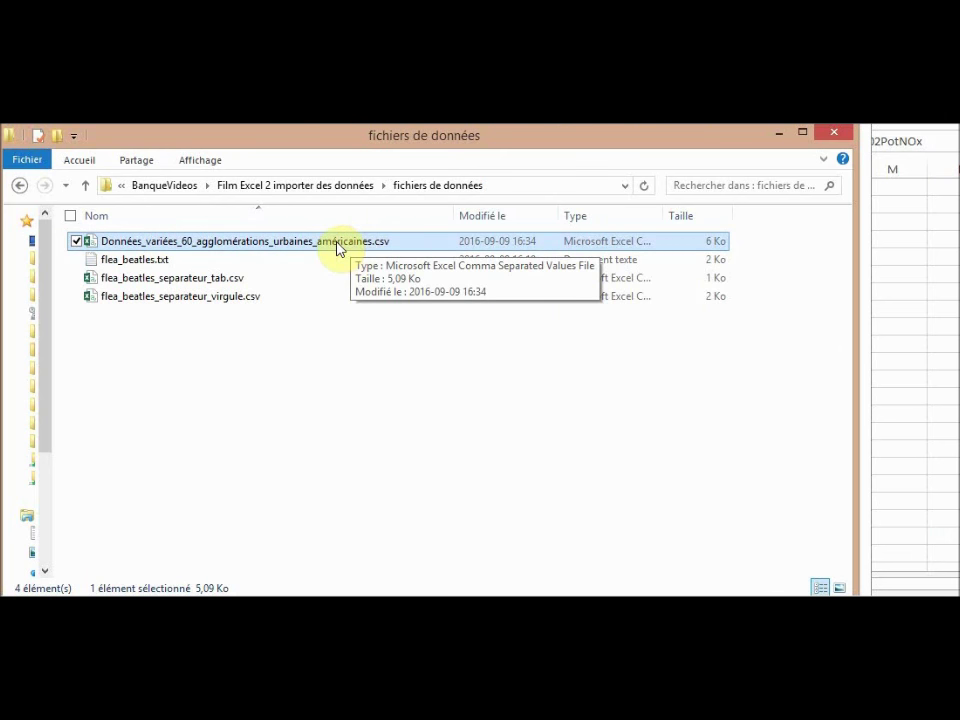
Open Données_variées_60_agglomérations_urbaines_américaines.csv in Excel from File Explorer
double_click(337, 245)
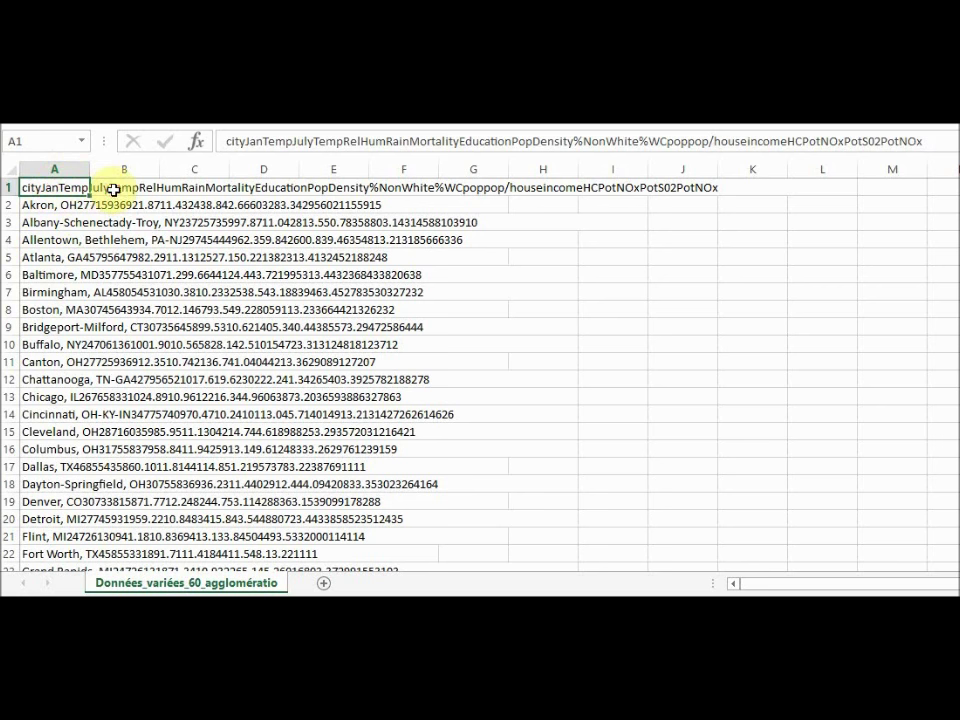
Check that cells B1 through E1 are empty and the whole header line sits in A1
click(140, 189)
click(193, 189)
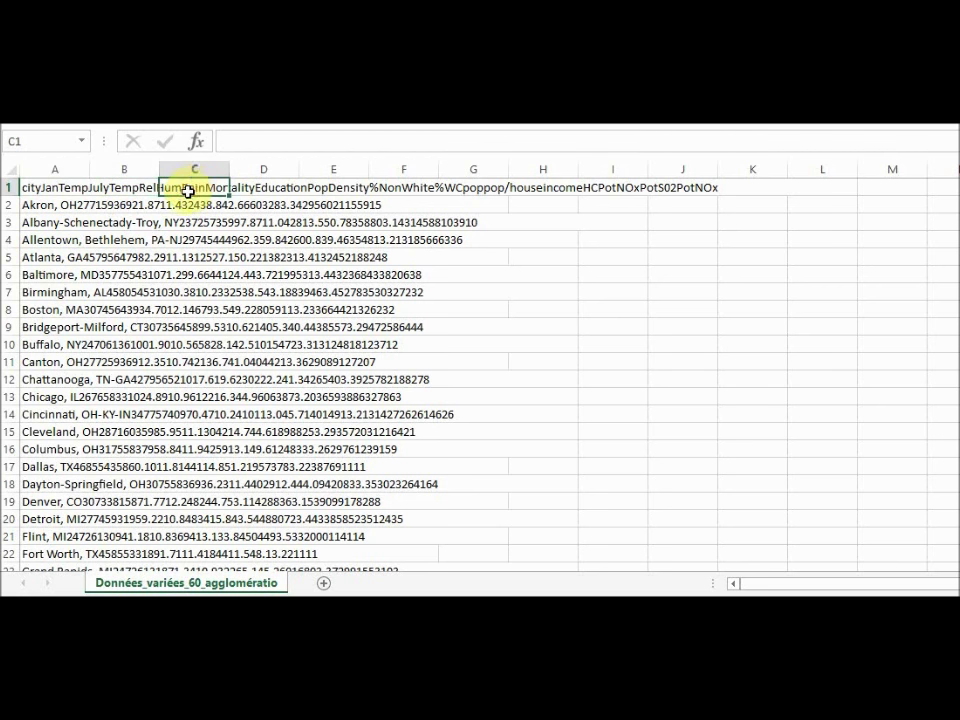
click(129, 189)
click(204, 186)
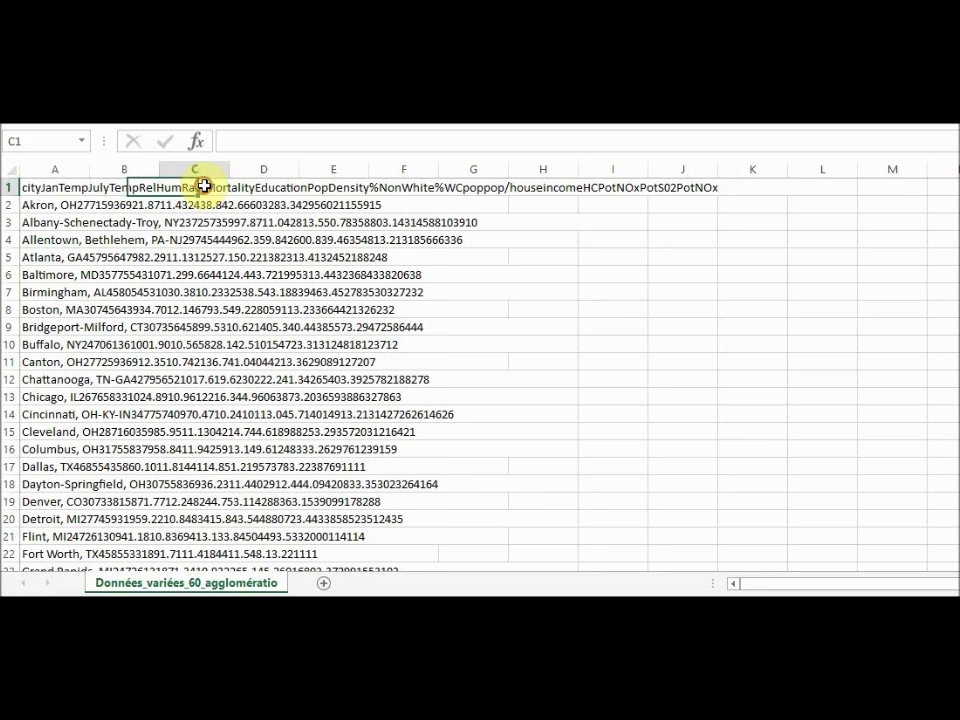
click(255, 187)
click(332, 189)
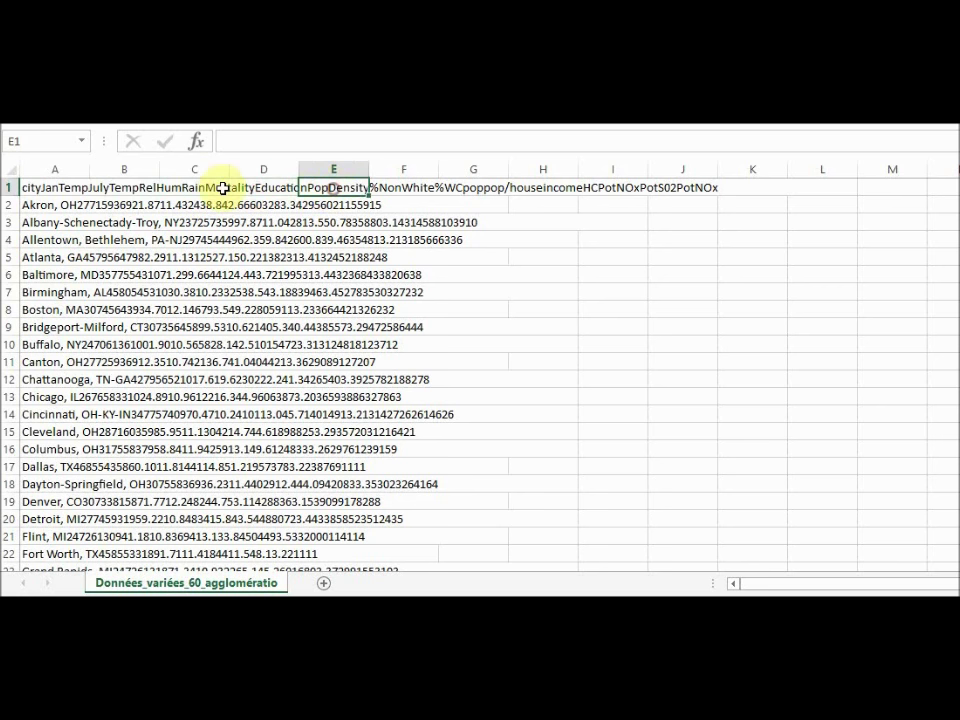
click(51, 189)
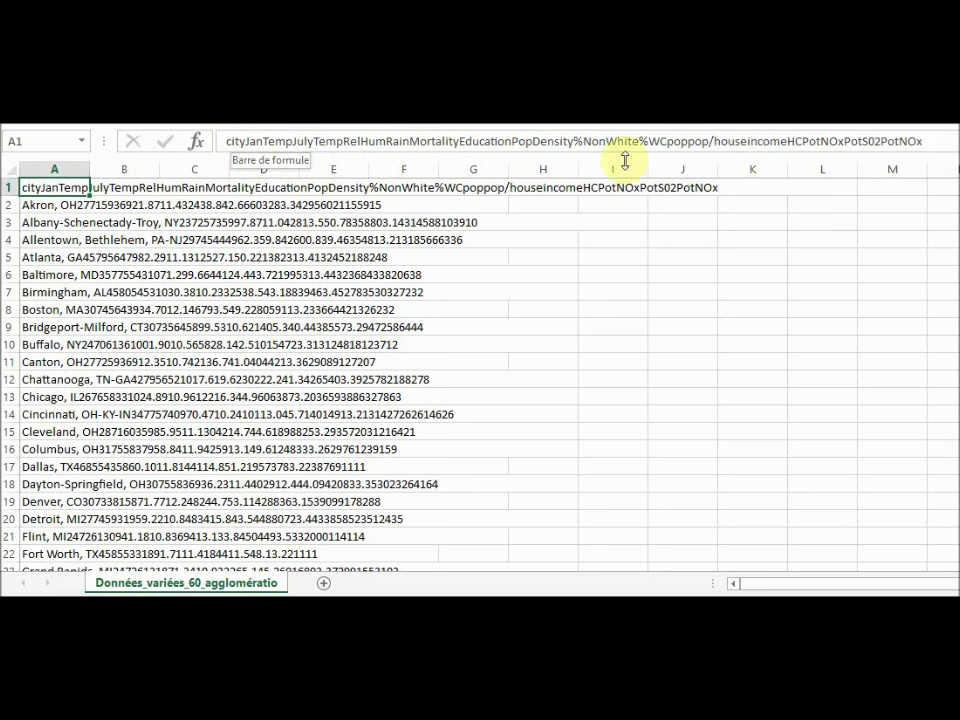
Confirm the Akron and Albany rows sit entirely in column A, widen it, and select the column
click(42, 205)
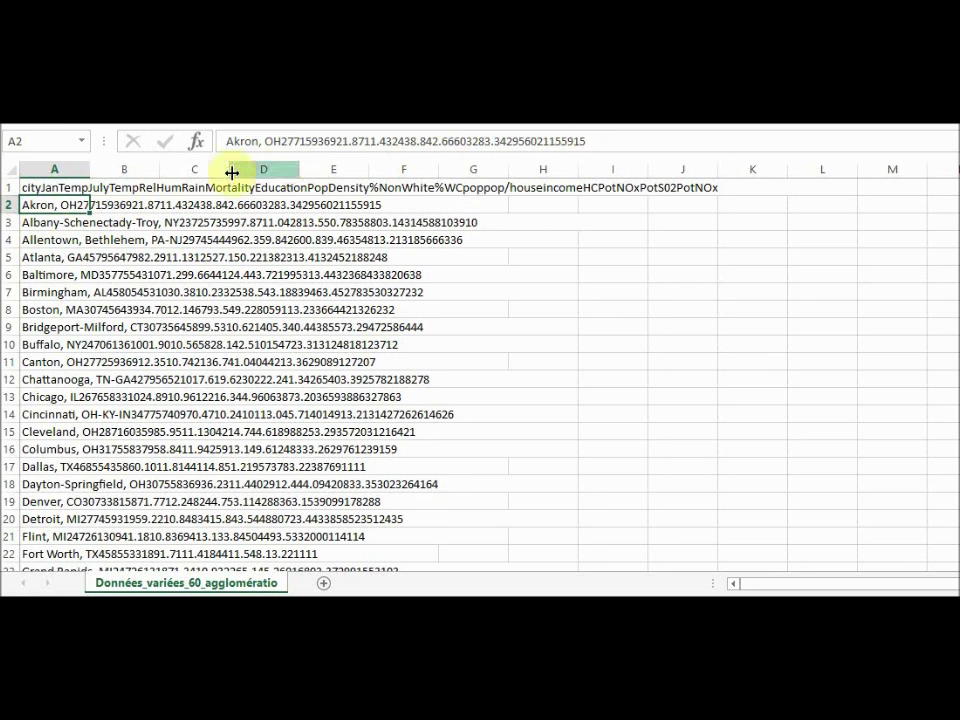
click(40, 222)
click(118, 222)
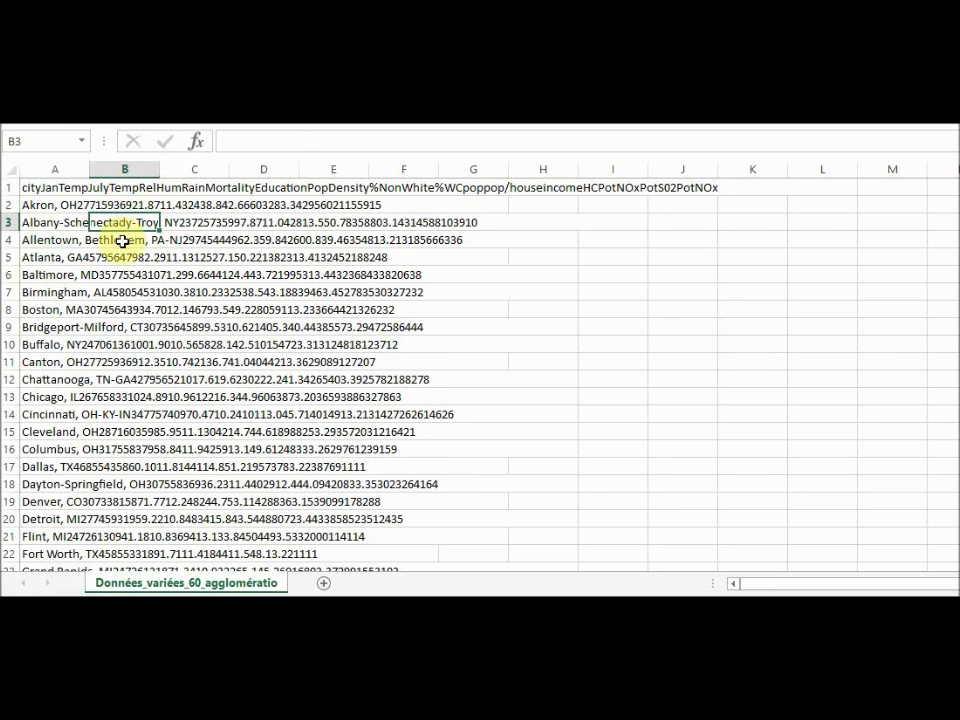
click(121, 241)
drag(89, 172, 474, 207)
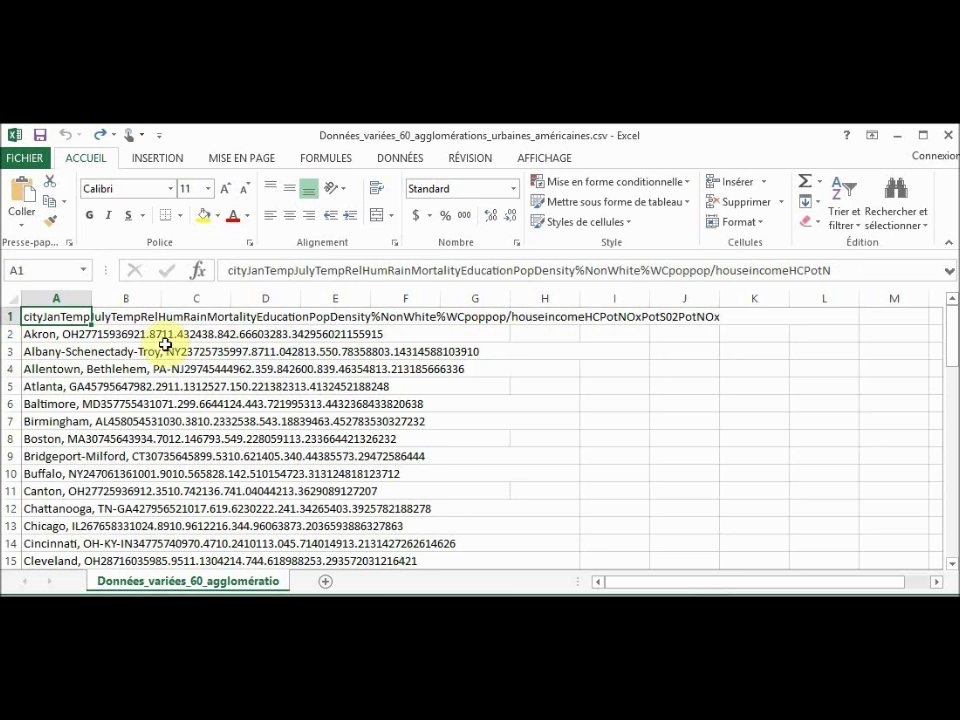
click(56, 296)
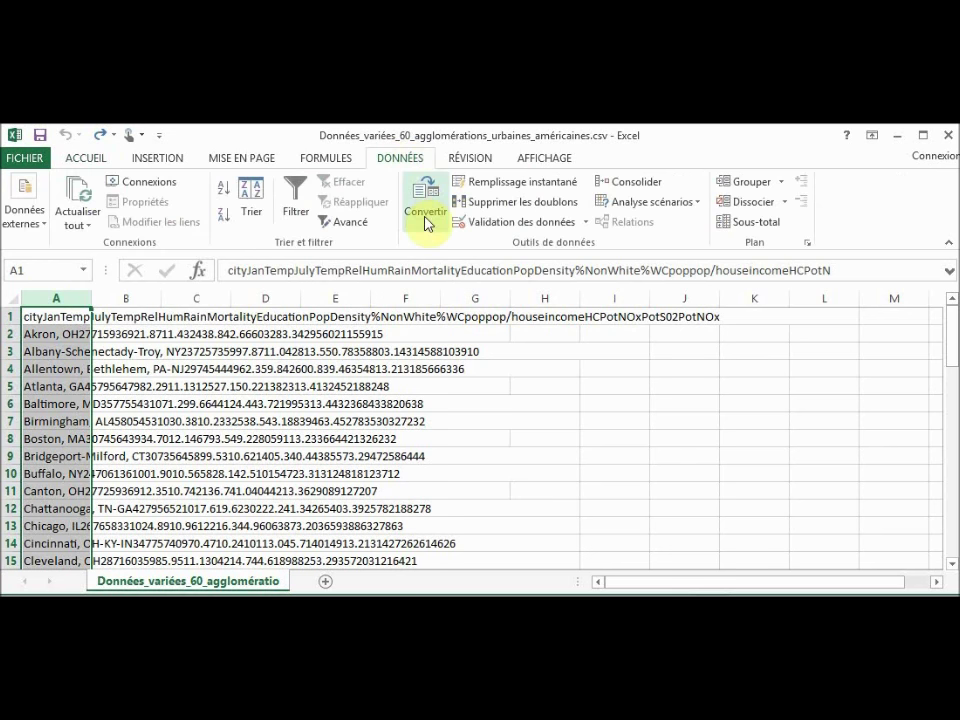
Start converting column A to columns, try Largeur fixe, then keep Délimité and continue to step 2
click(427, 222)
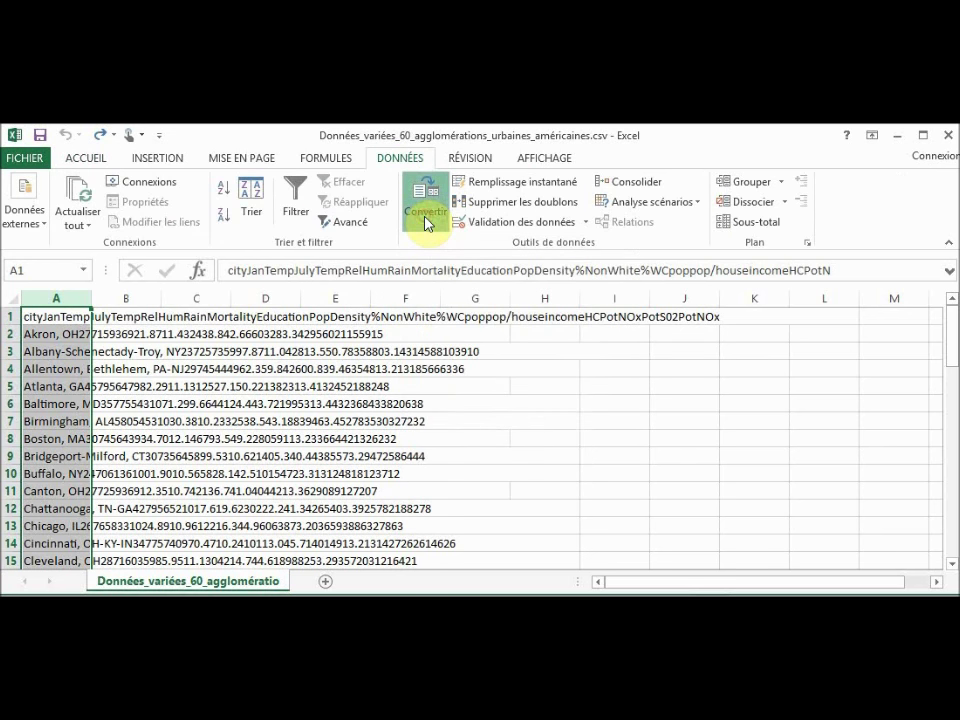
drag(593, 250, 265, 190)
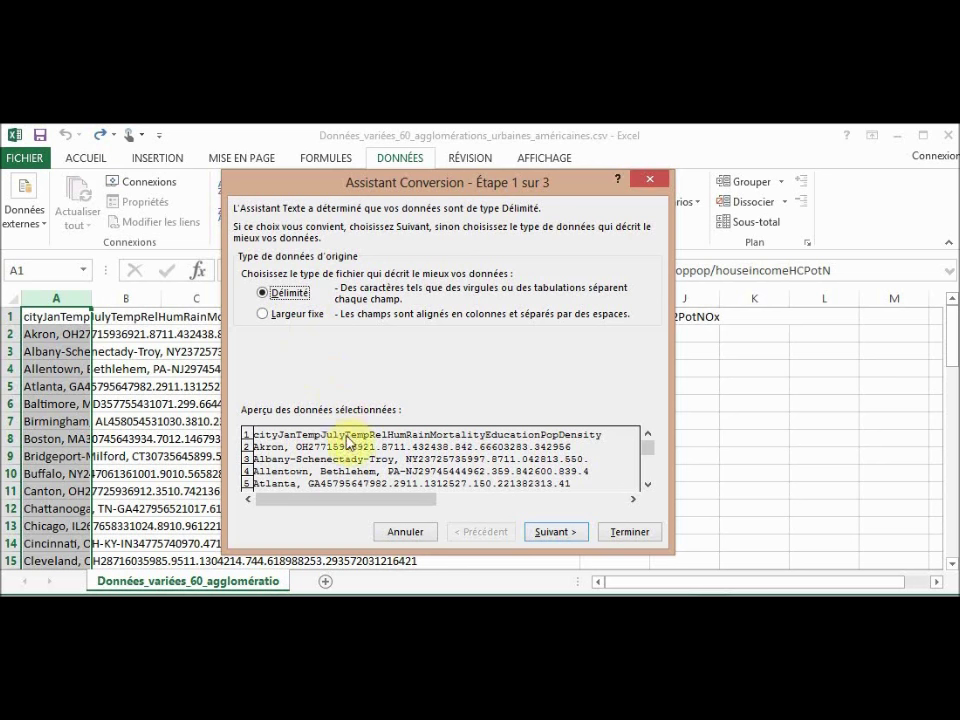
click(283, 320)
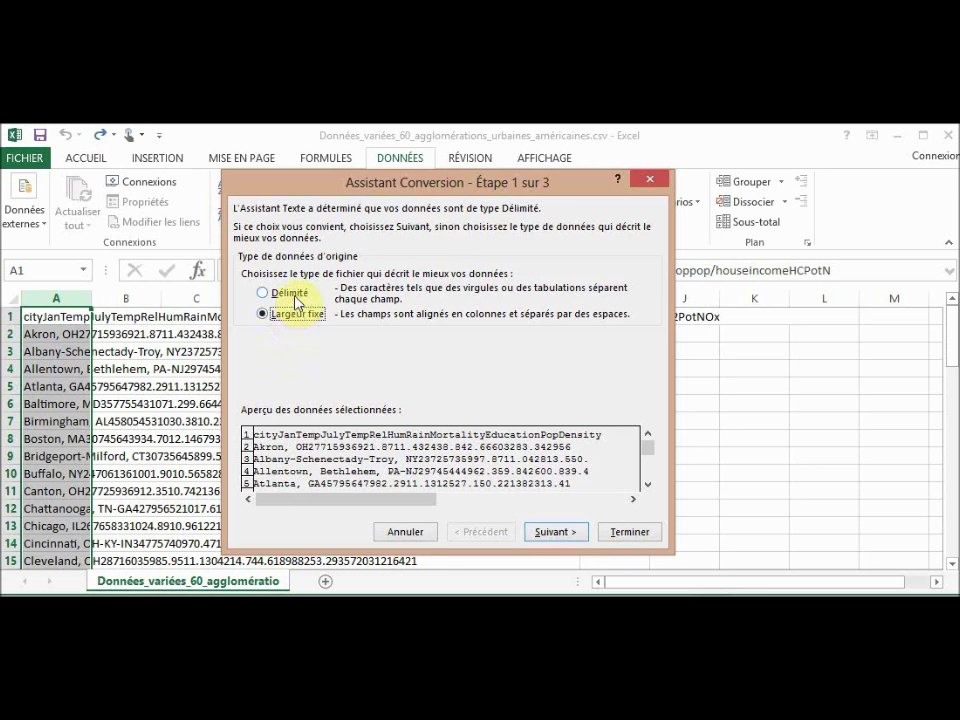
click(296, 294)
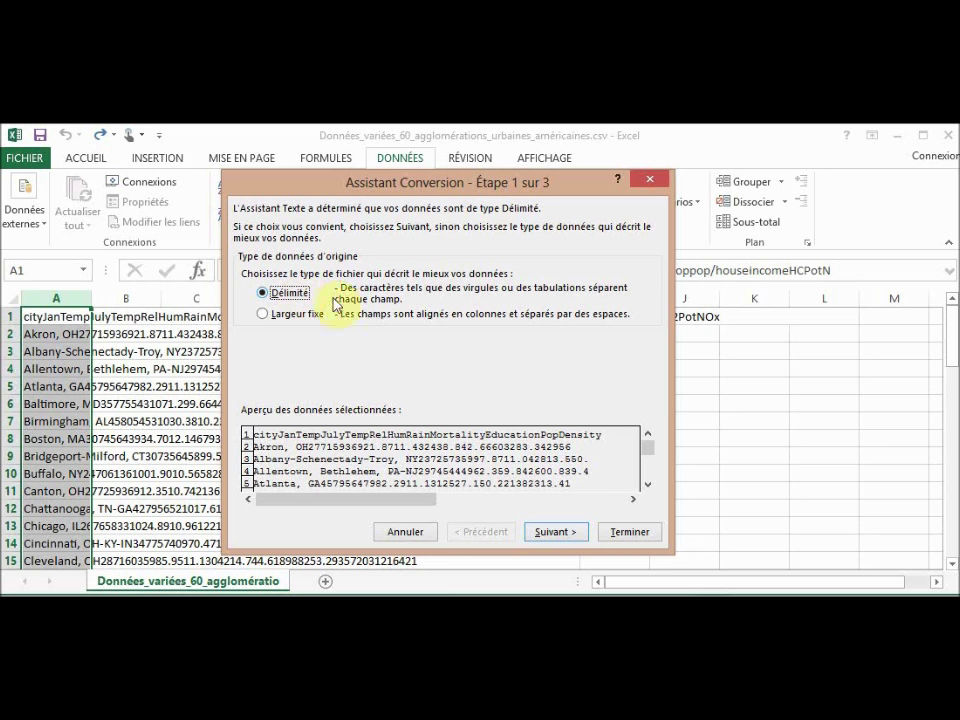
click(555, 534)
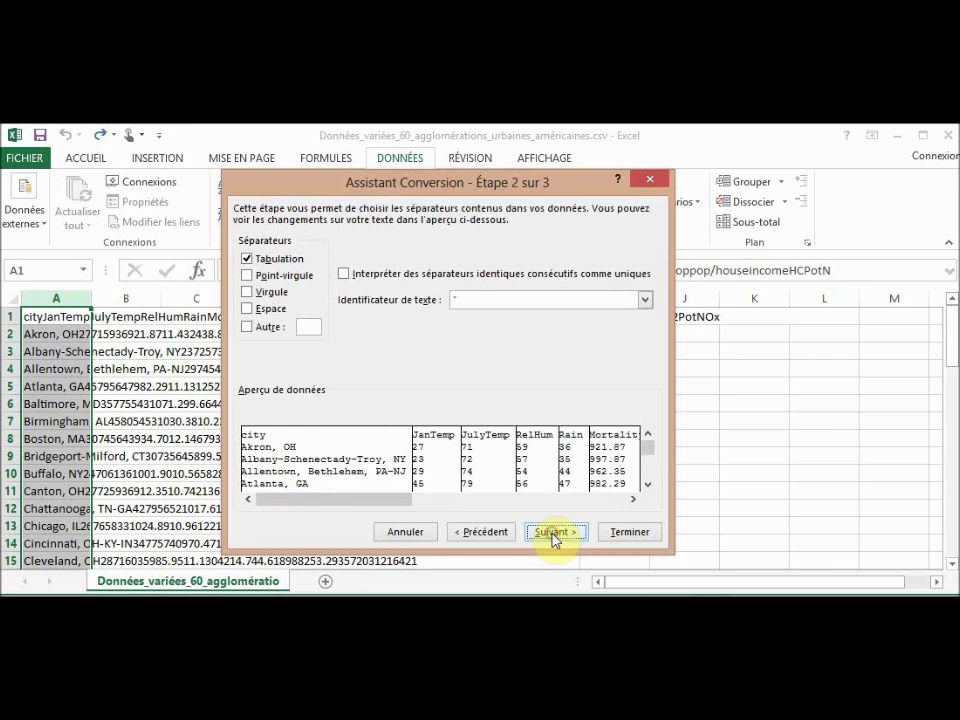
Test Virgule as a separator, then keep only Tabulation so city names stay whole, and continue
click(247, 260)
click(249, 292)
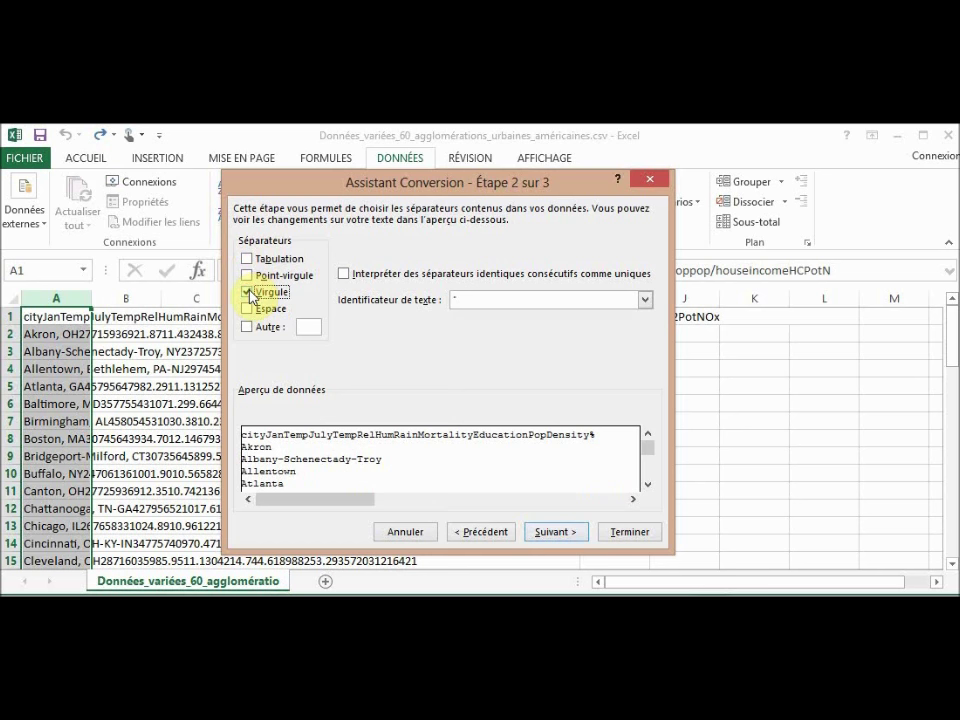
click(247, 259)
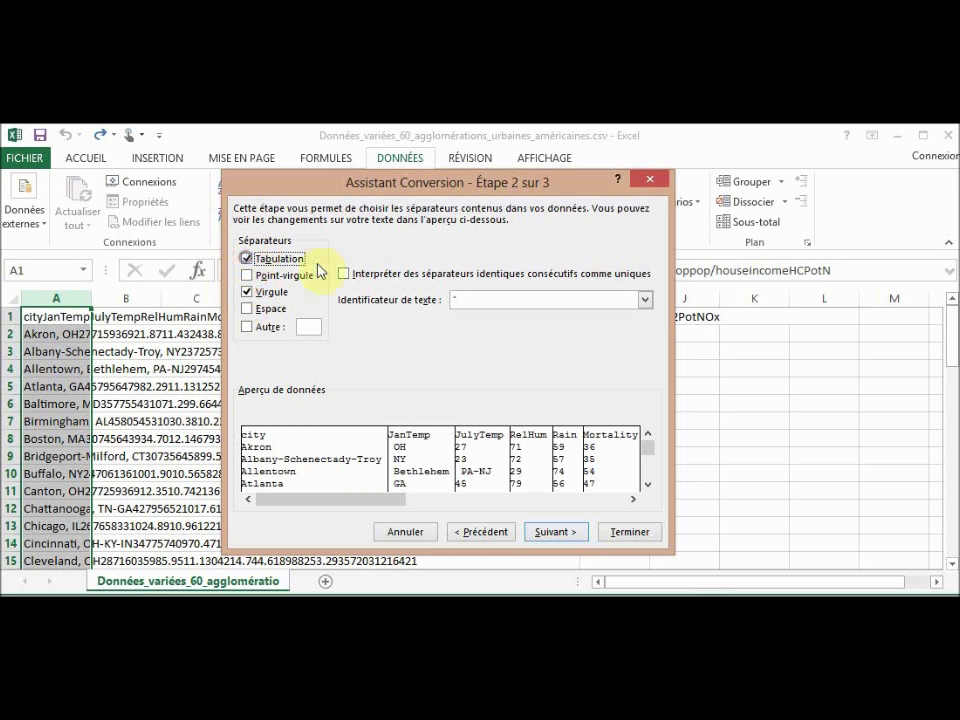
click(247, 292)
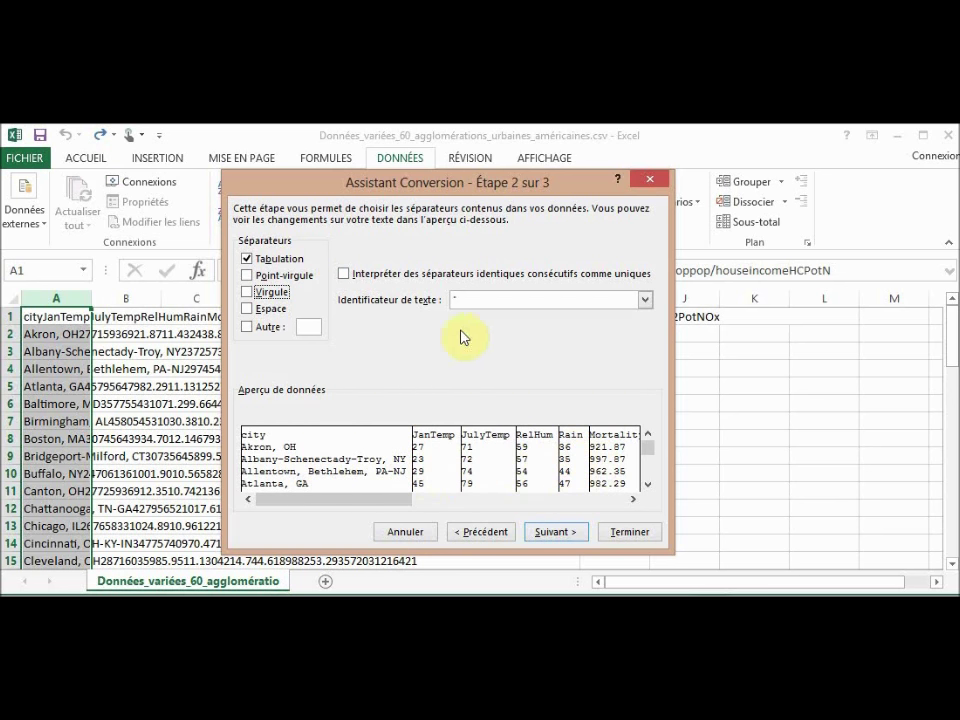
click(556, 535)
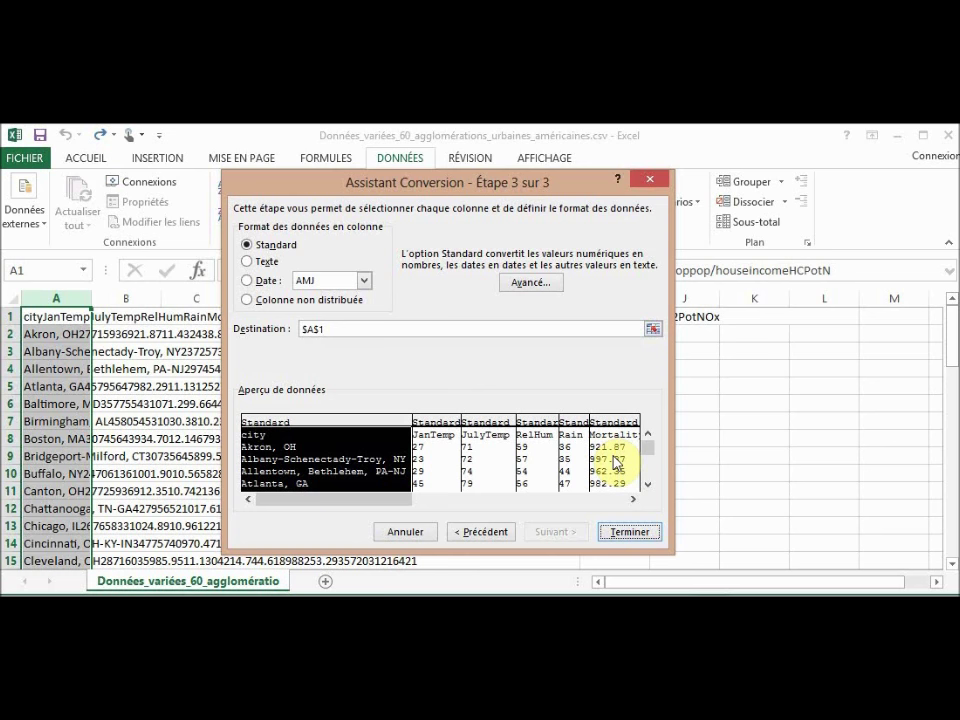
Choose the Séparateur de décimale in the Avancé settings, confirm, and finish the conversion with Terminer
click(524, 284)
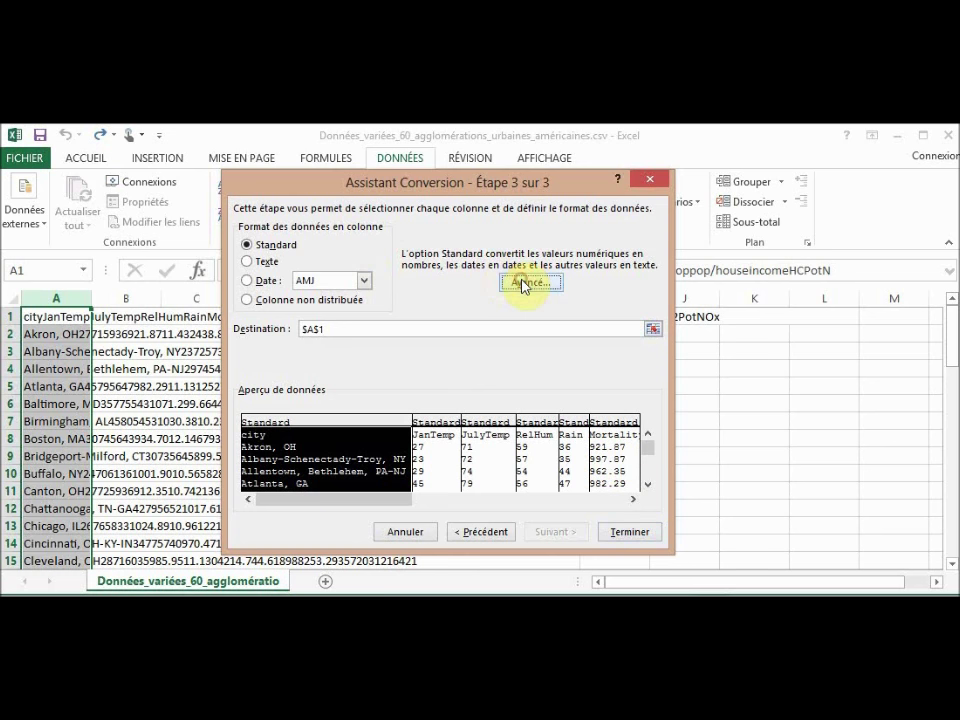
drag(690, 342, 359, 287)
click(533, 333)
click(510, 362)
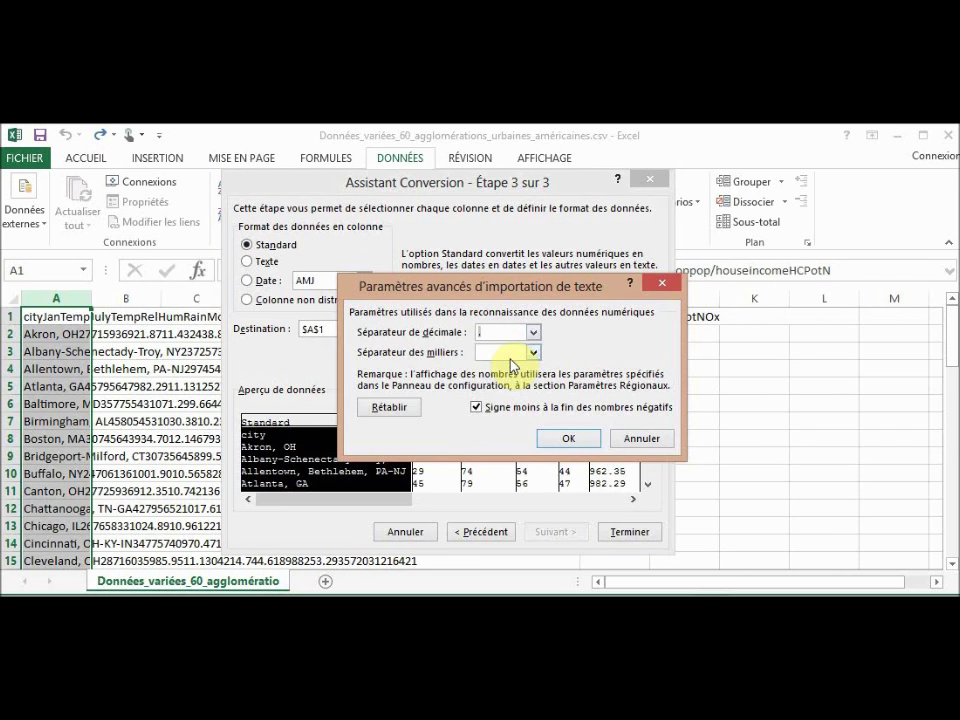
click(566, 441)
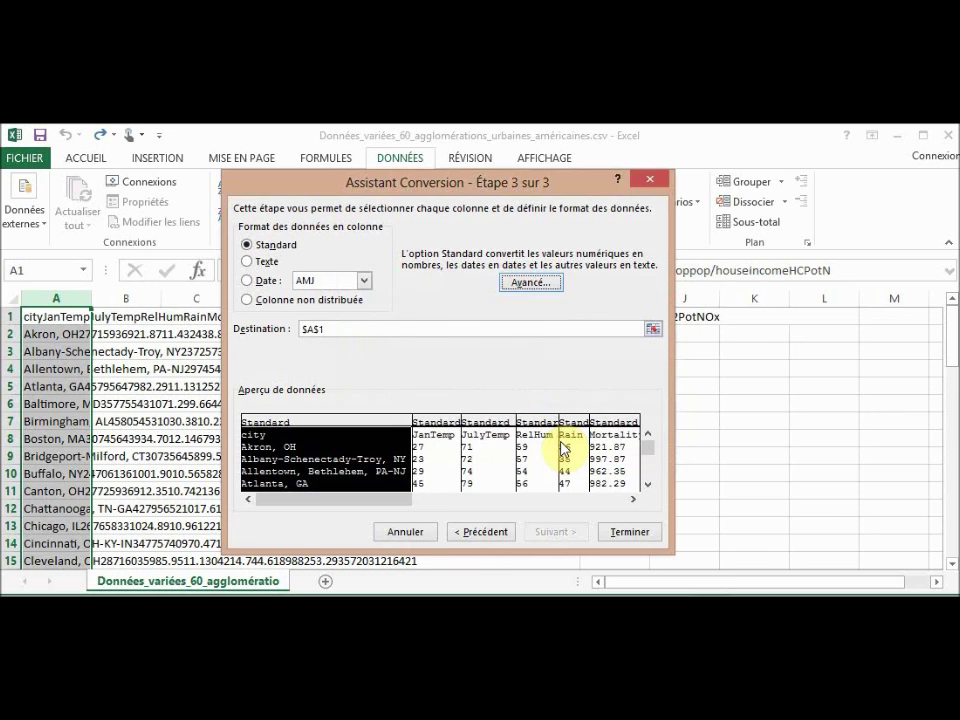
click(620, 532)
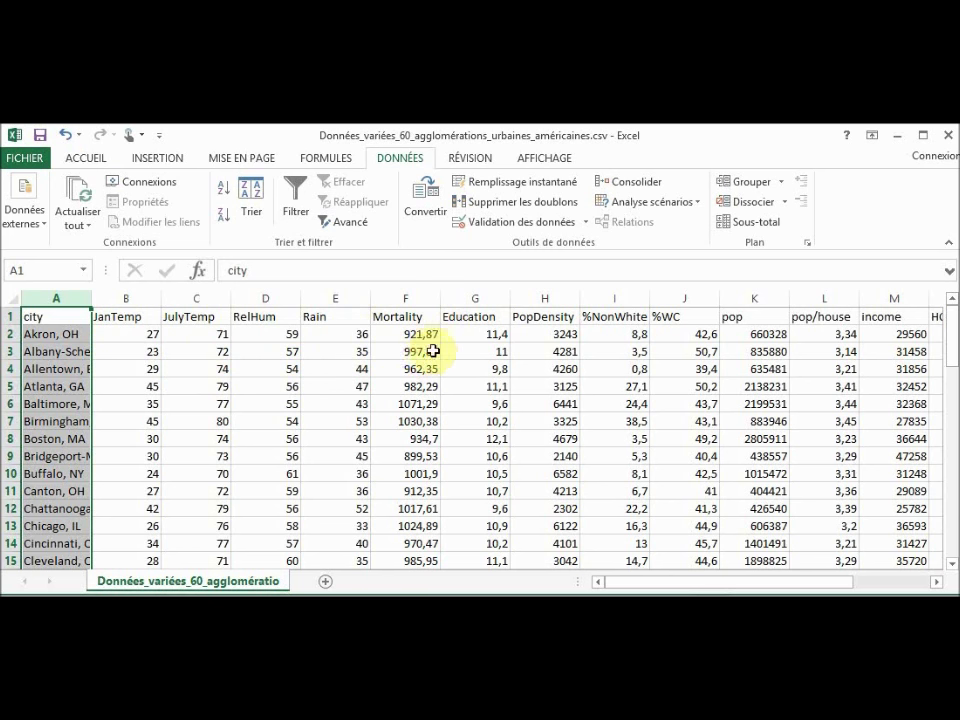
Check the Mortality values 921,87 and 982,29 in column F, then save the workbook
click(420, 334)
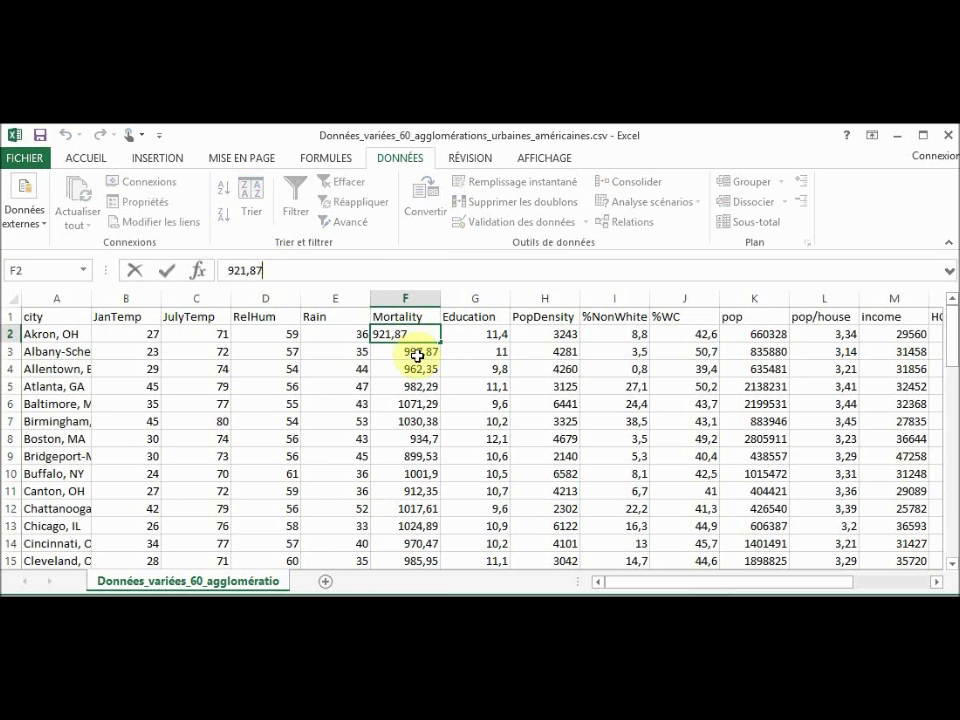
click(420, 351)
click(425, 386)
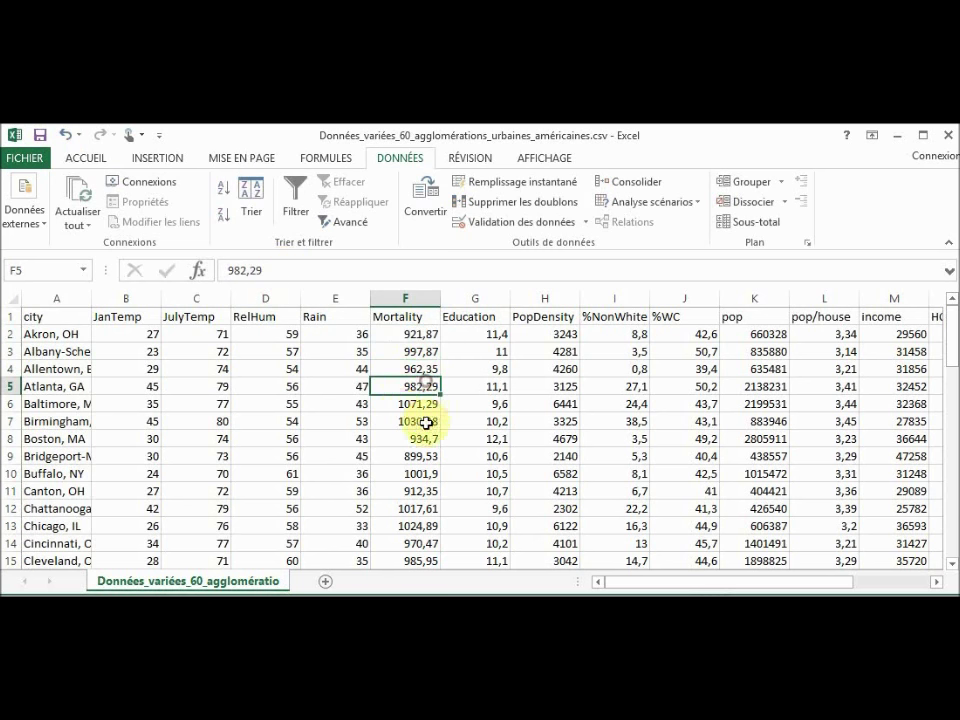
click(41, 136)
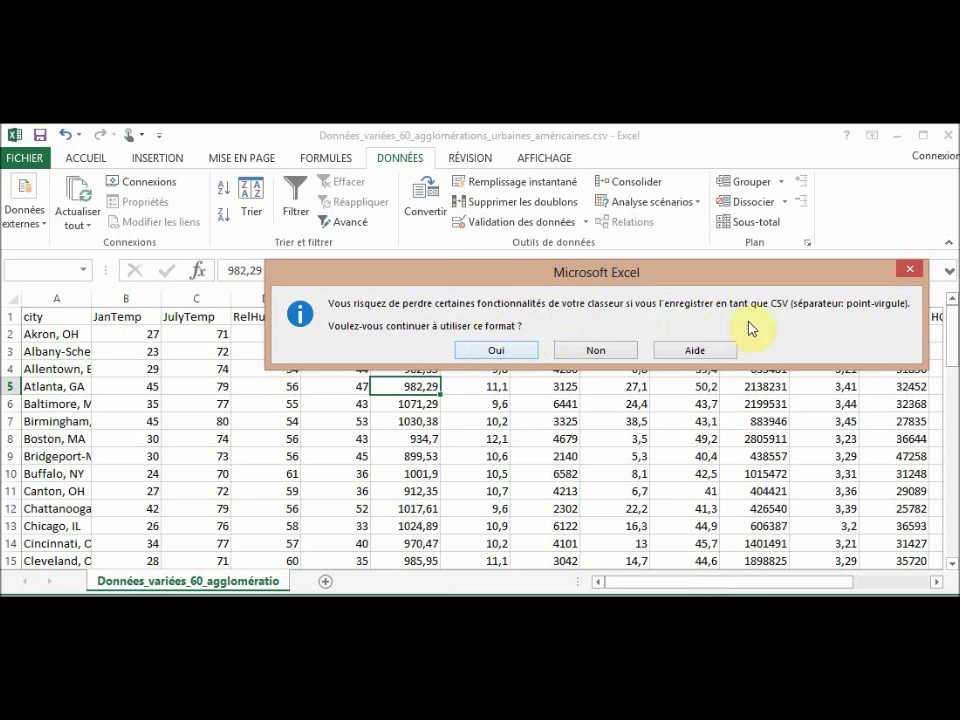
Decline CSV and save as Classeur Excel (*.xlsx) in fichiers de données, then reselect A1
click(596, 349)
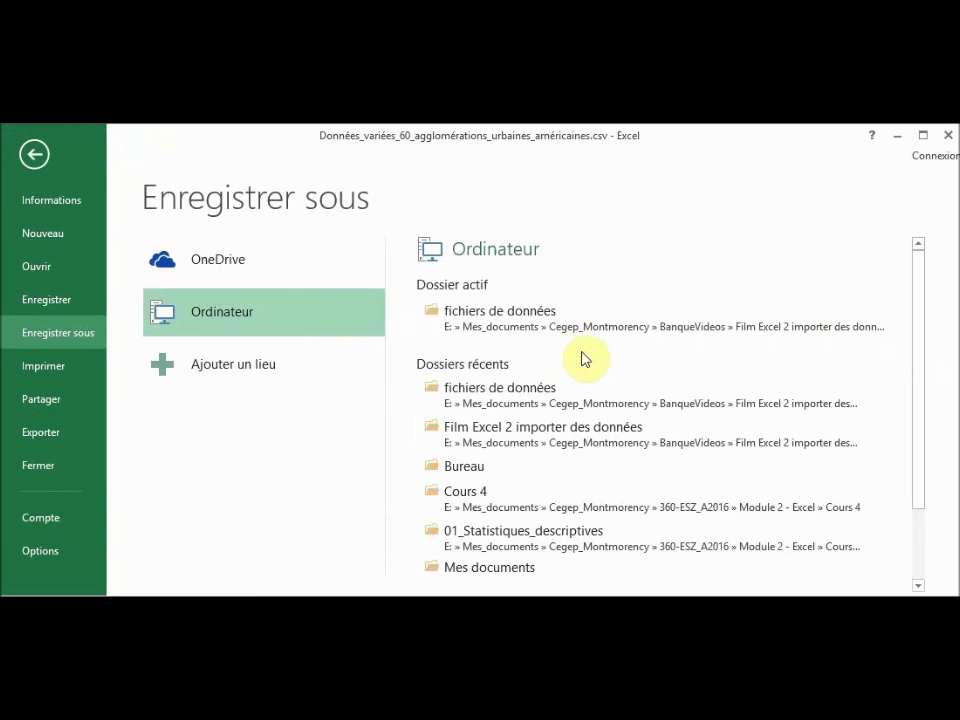
click(463, 322)
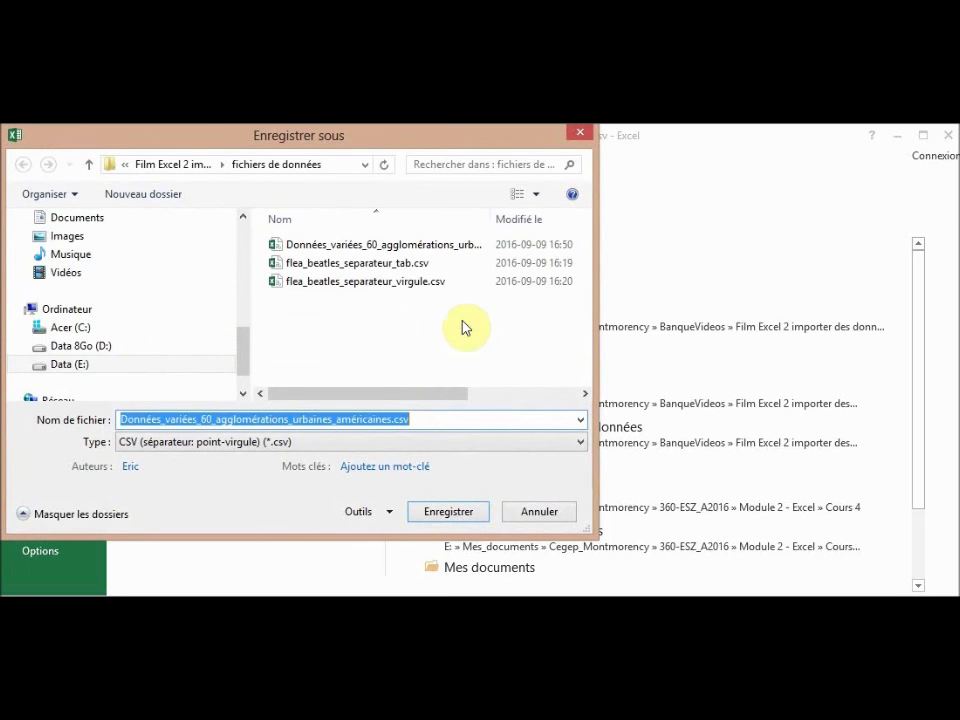
click(350, 503)
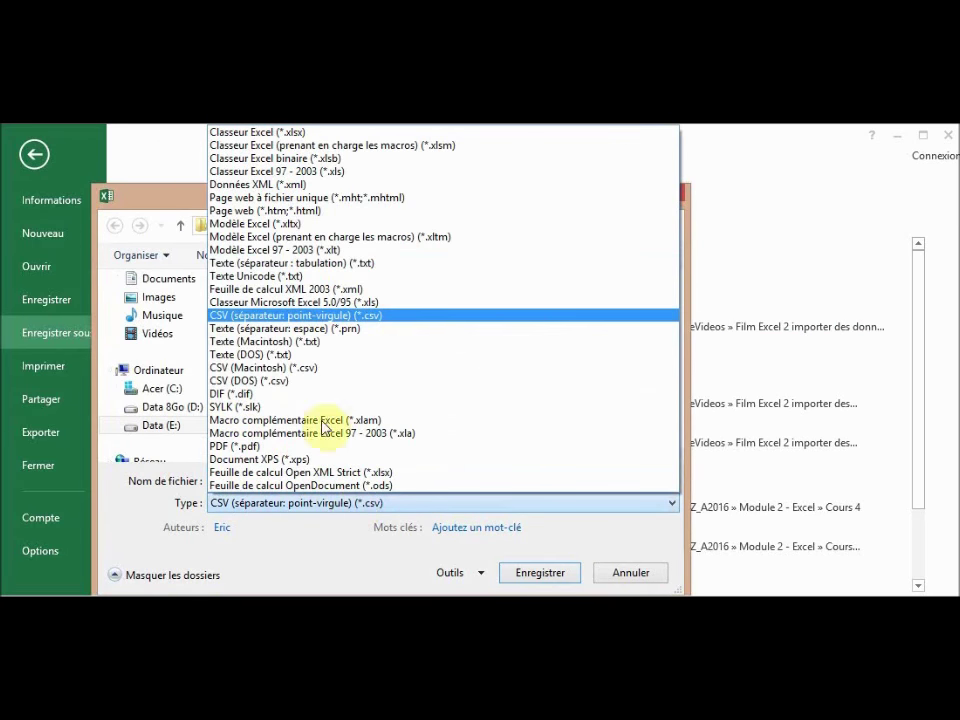
click(300, 134)
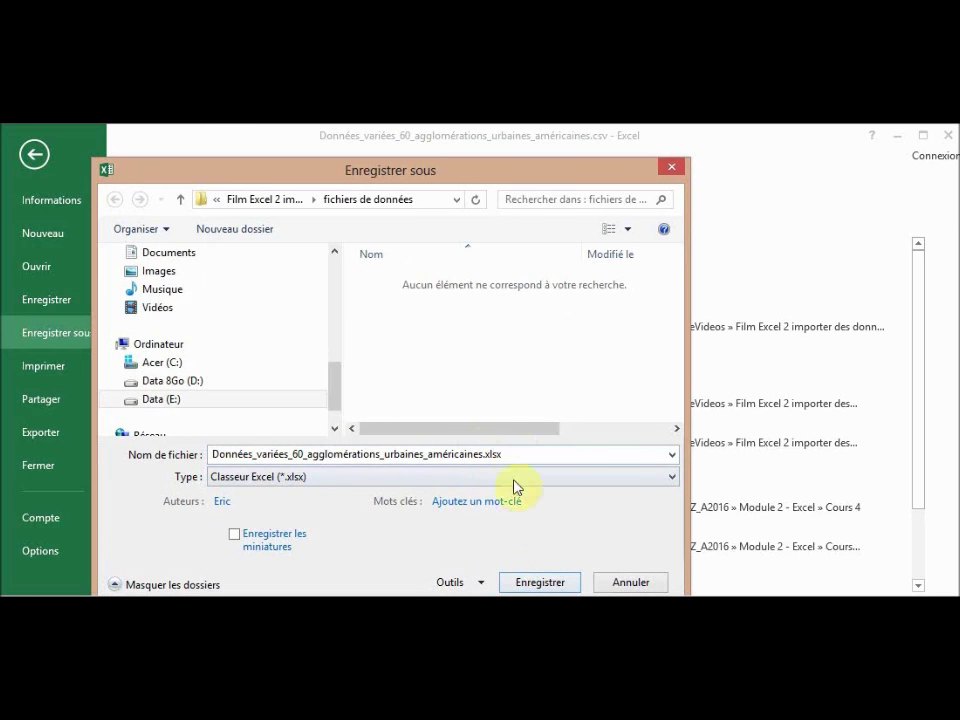
click(542, 581)
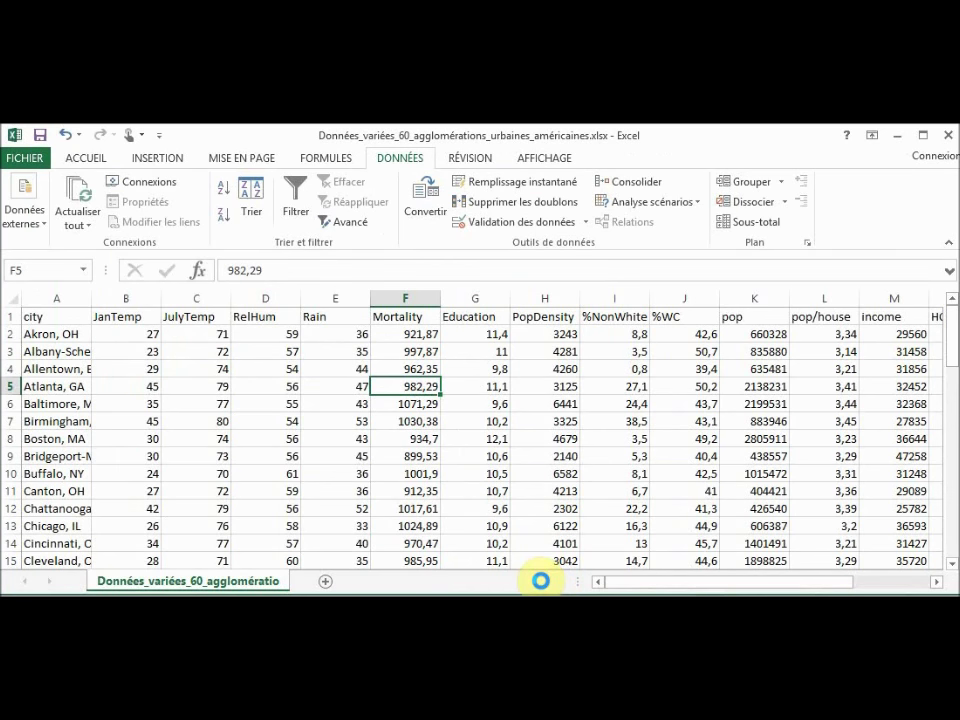
click(57, 317)
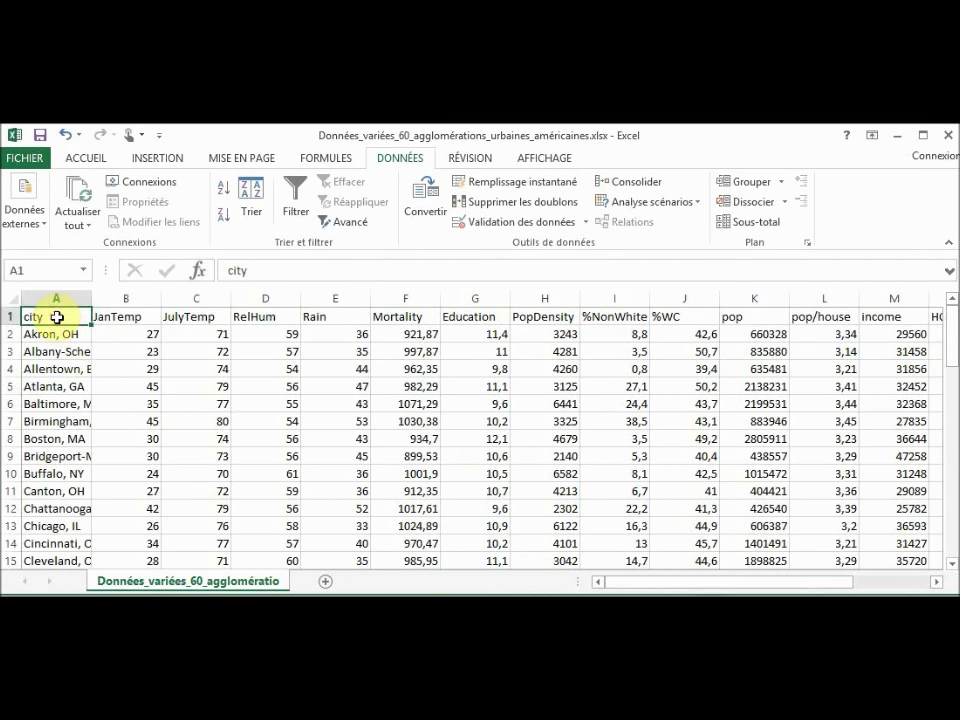